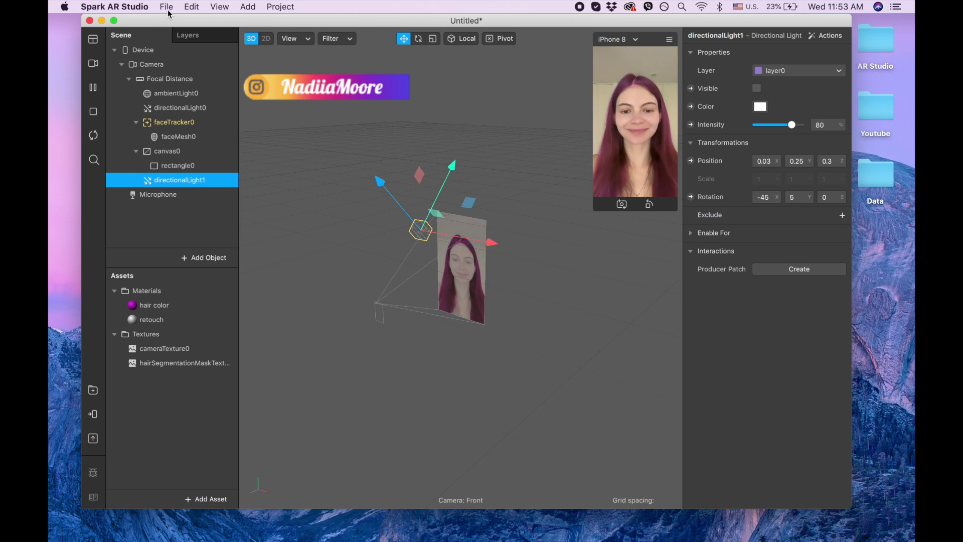
# Close the old project without saving and start a new Blank Project
pyautogui.click(90, 21)
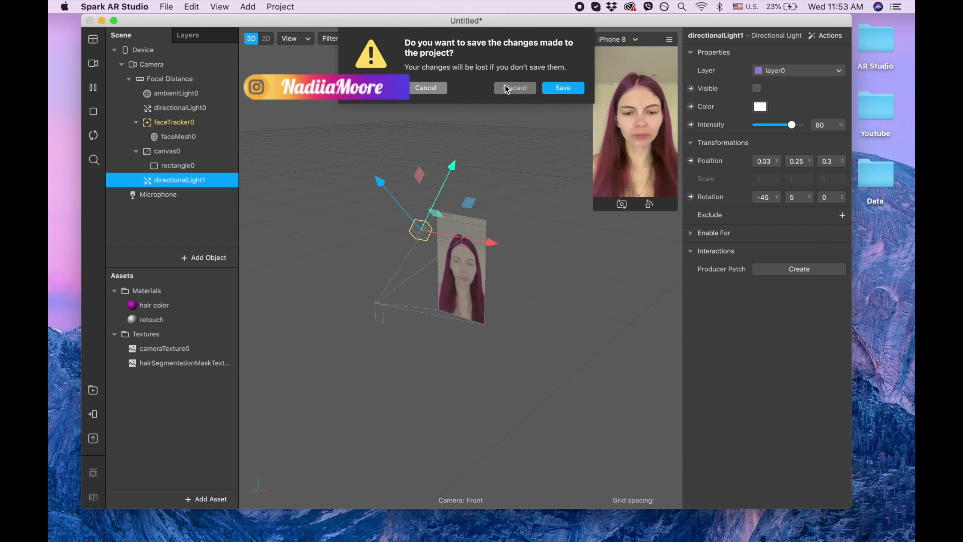
pyautogui.click(507, 88)
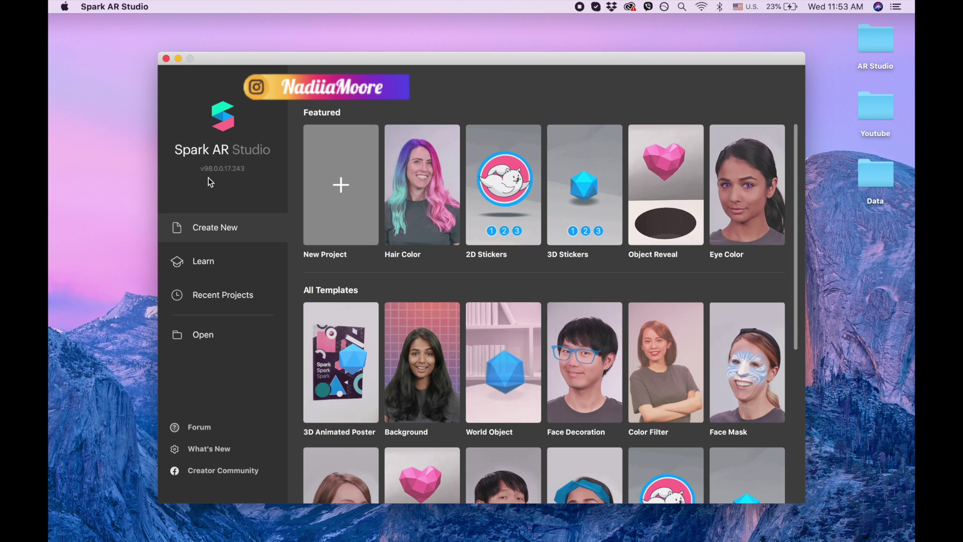
pyautogui.click(329, 186)
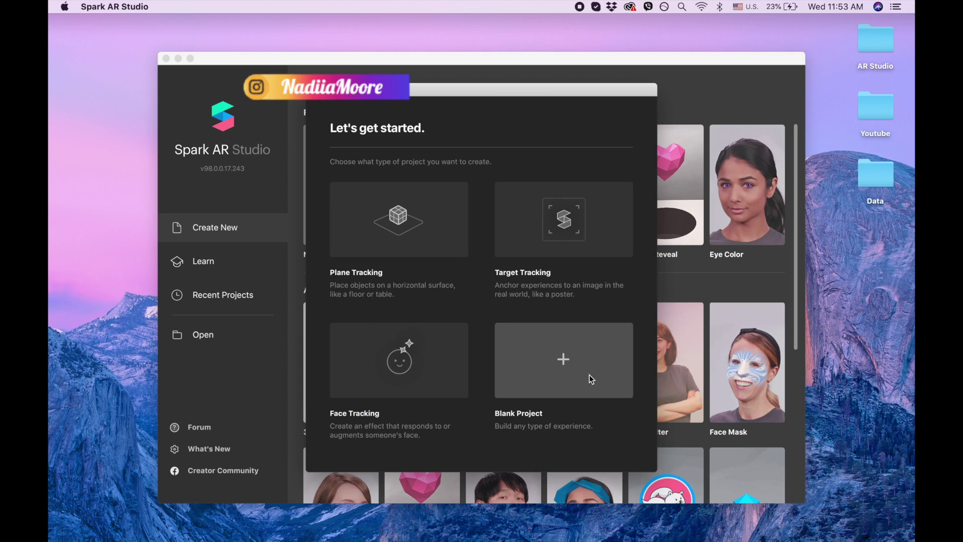
pyautogui.click(555, 356)
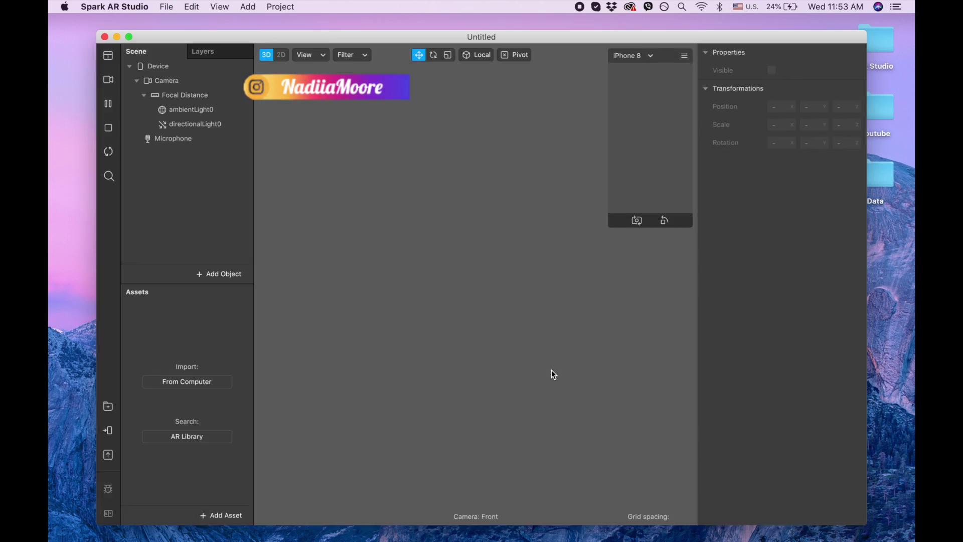
# Go full screen and give the Camera texture extraction plus Hair segmentation
pyautogui.click(129, 37)
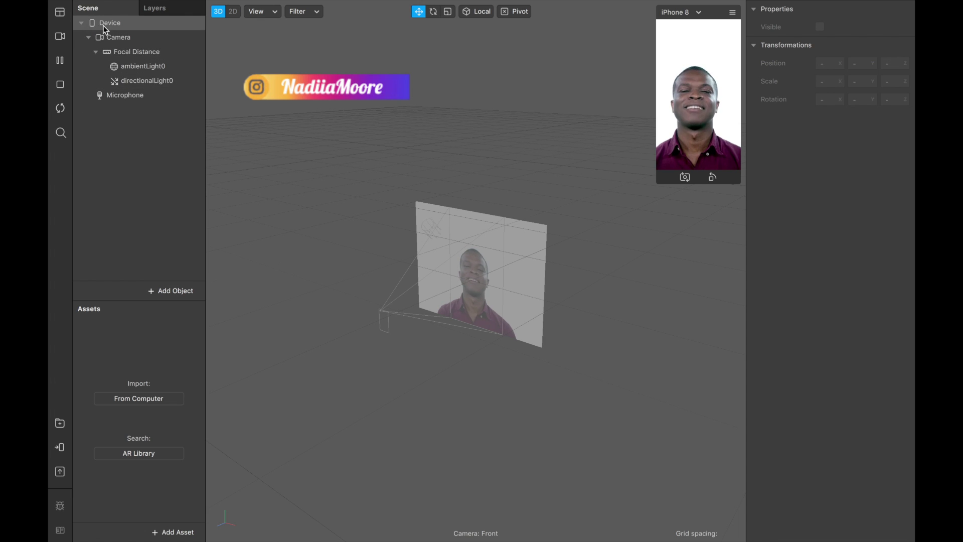
pyautogui.click(106, 39)
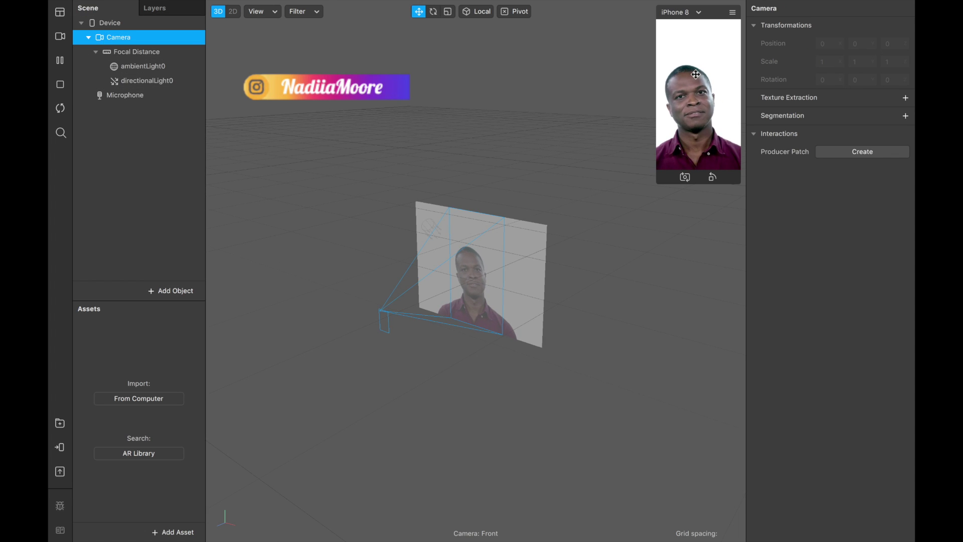
pyautogui.click(906, 98)
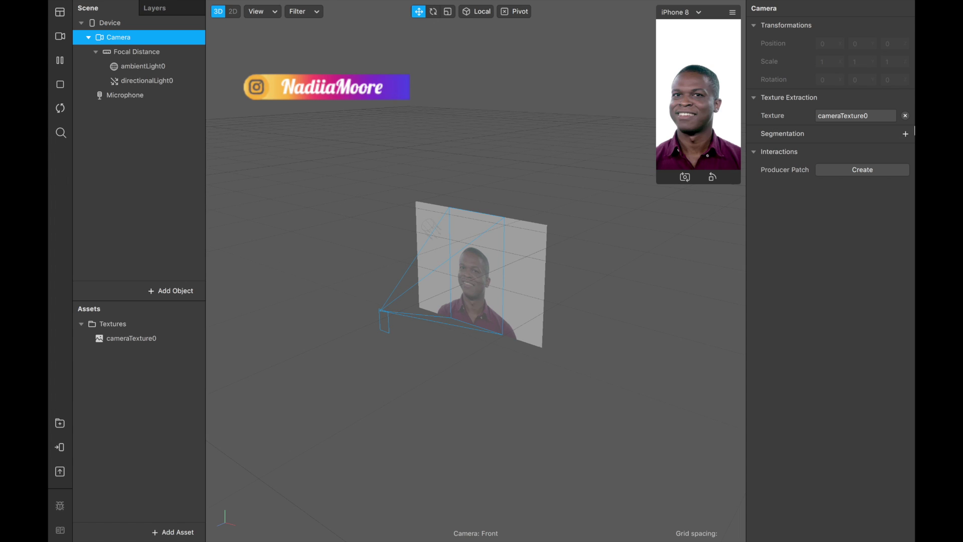
pyautogui.click(906, 134)
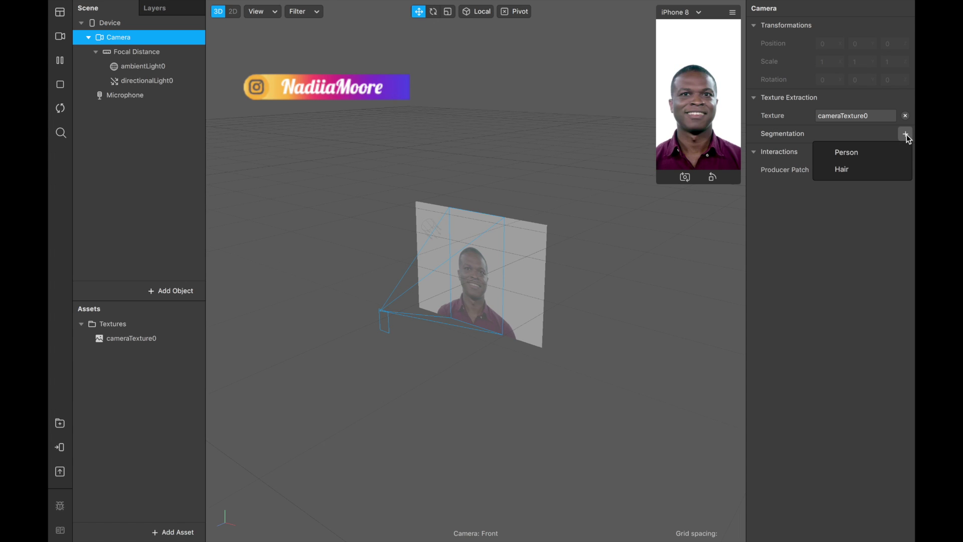
pyautogui.click(847, 168)
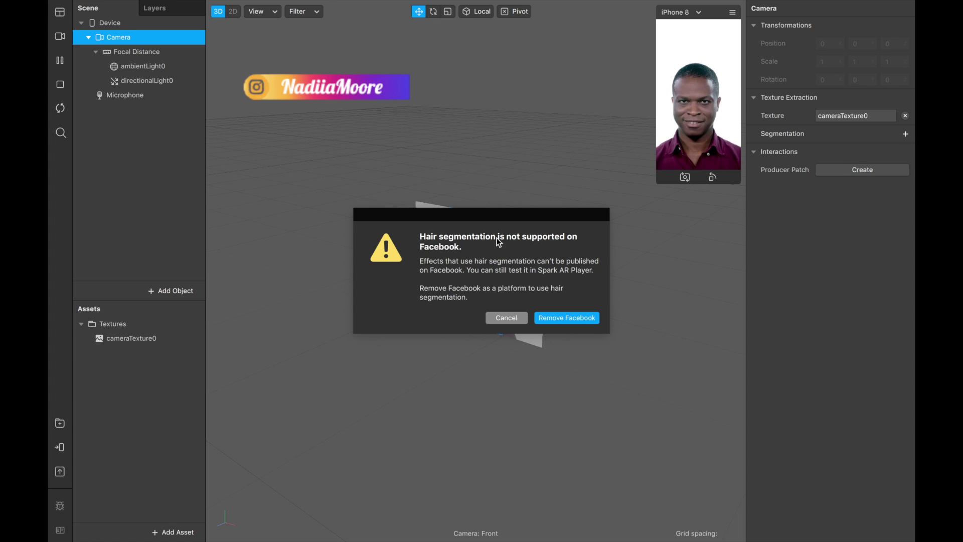
# Remove Facebook as a platform and insert a Rectangle via the 'rec' search
pyautogui.click(565, 319)
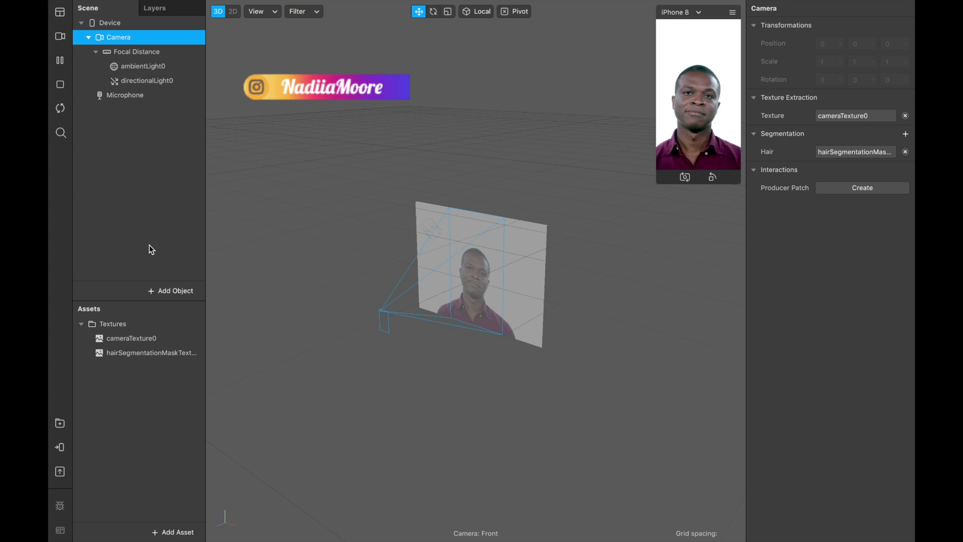
pyautogui.click(167, 291)
pyautogui.write('rec')
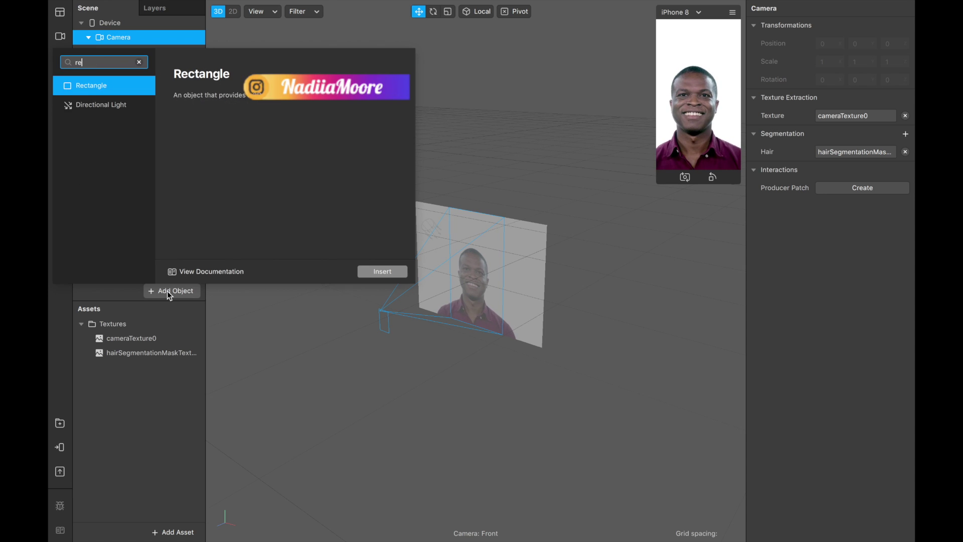
pyautogui.doubleClick(123, 85)
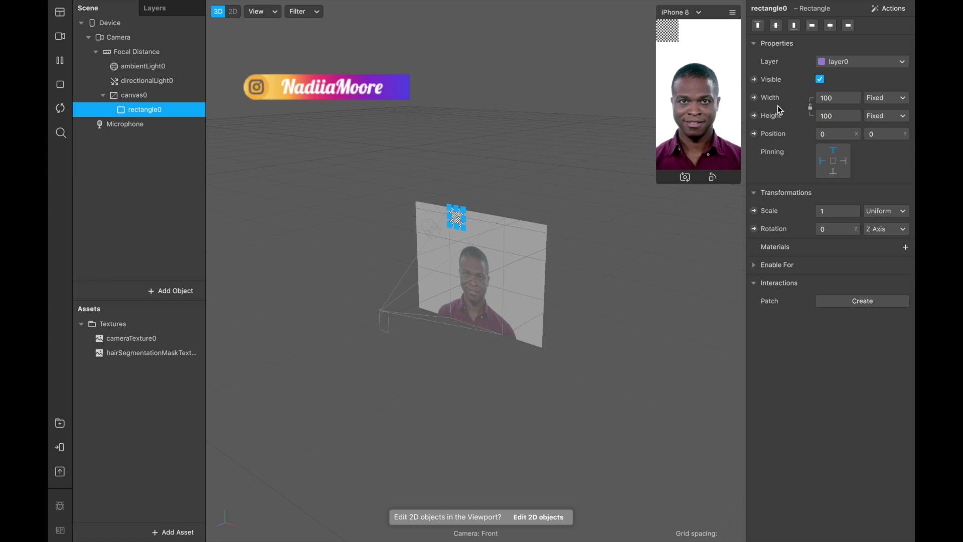
# Set the rectangle's width and height to Fill, 100% relative to the canvas
pyautogui.click(835, 100)
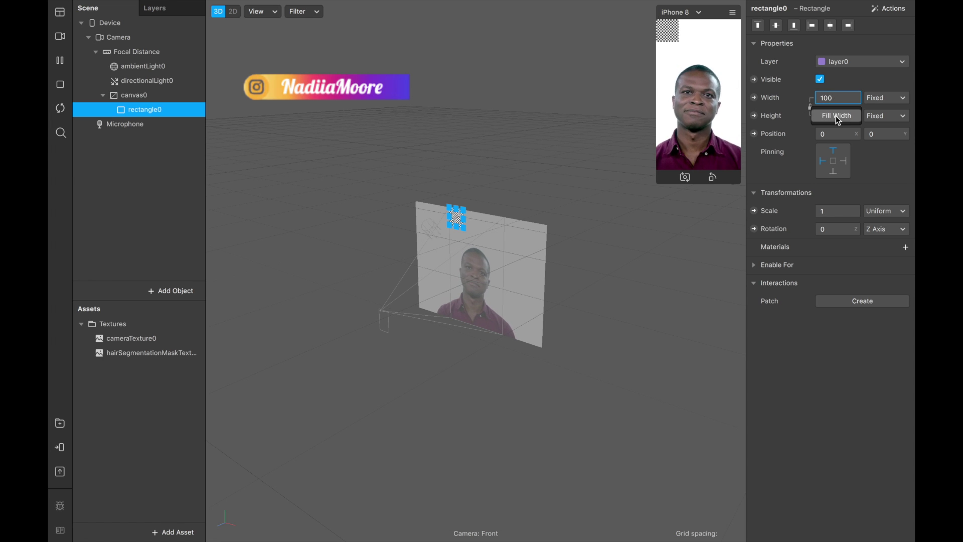
pyautogui.click(837, 116)
pyautogui.click(830, 116)
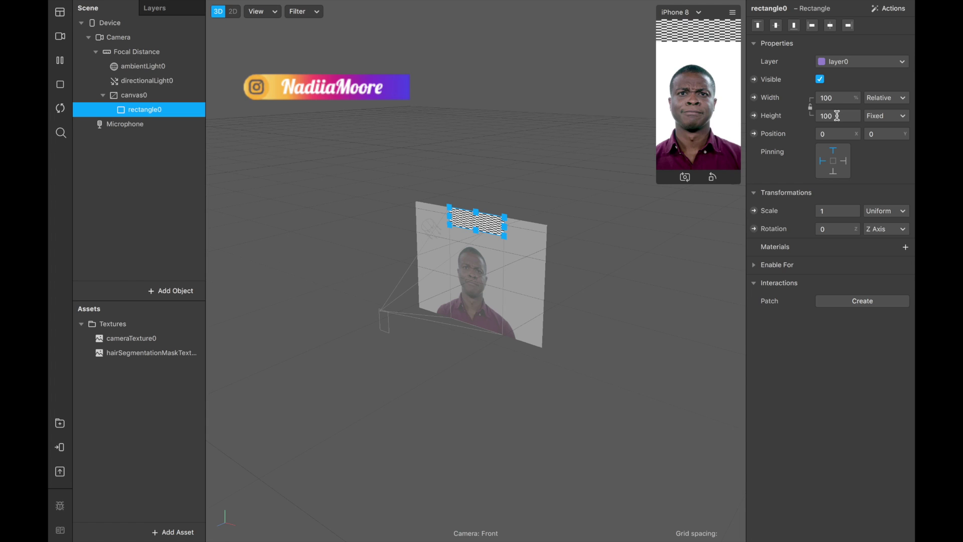
pyautogui.click(837, 135)
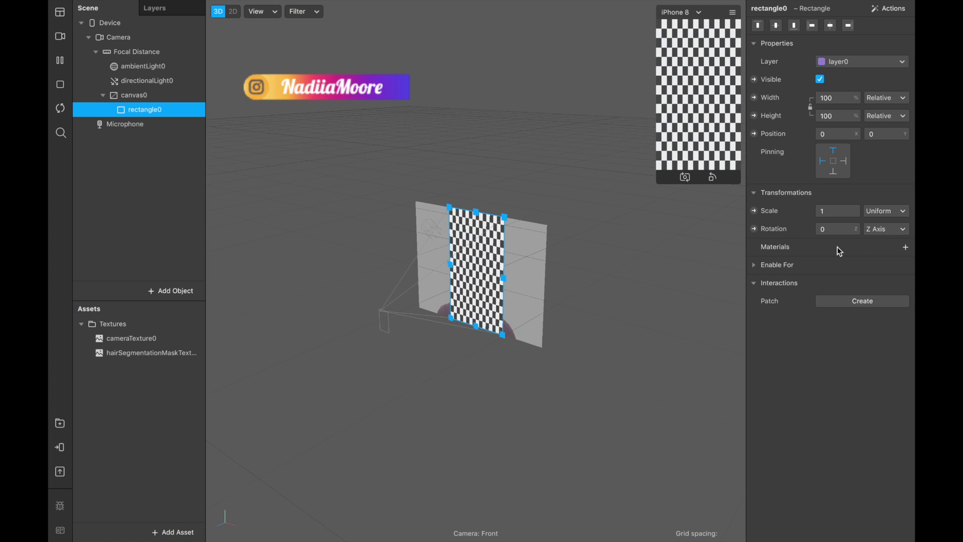
# Add a new material to the rectangle and rename it 'hair color'
pyautogui.click(907, 248)
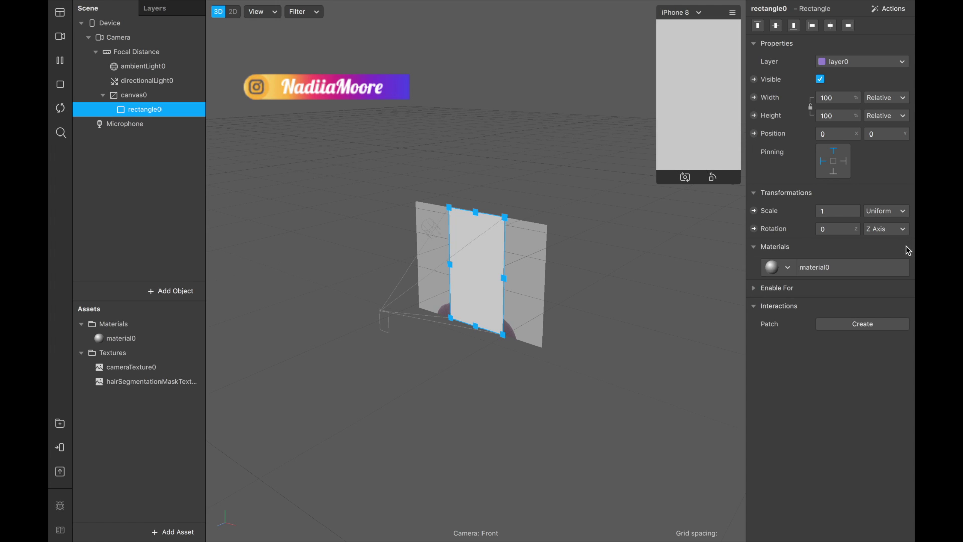
pyautogui.doubleClick(124, 338)
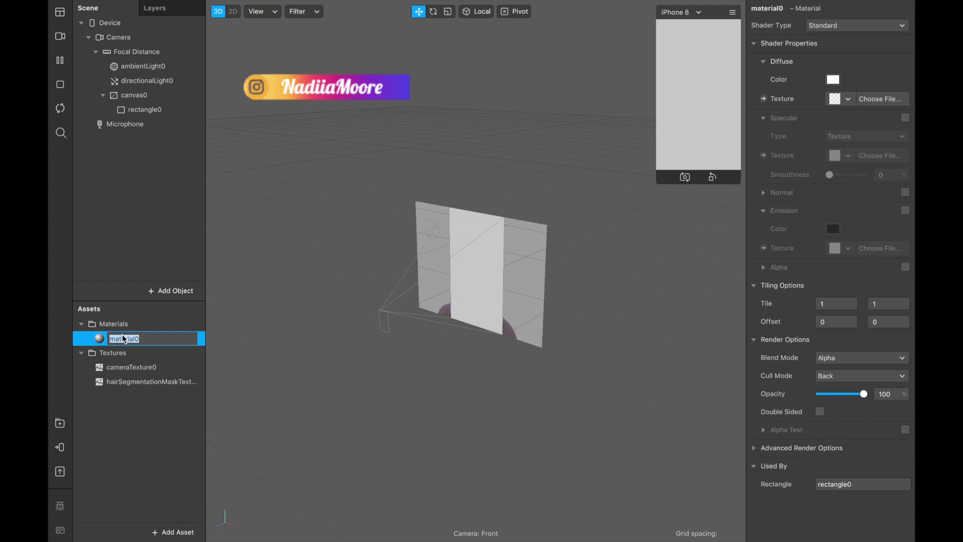
pyautogui.write('hair color')
pyautogui.click(119, 441)
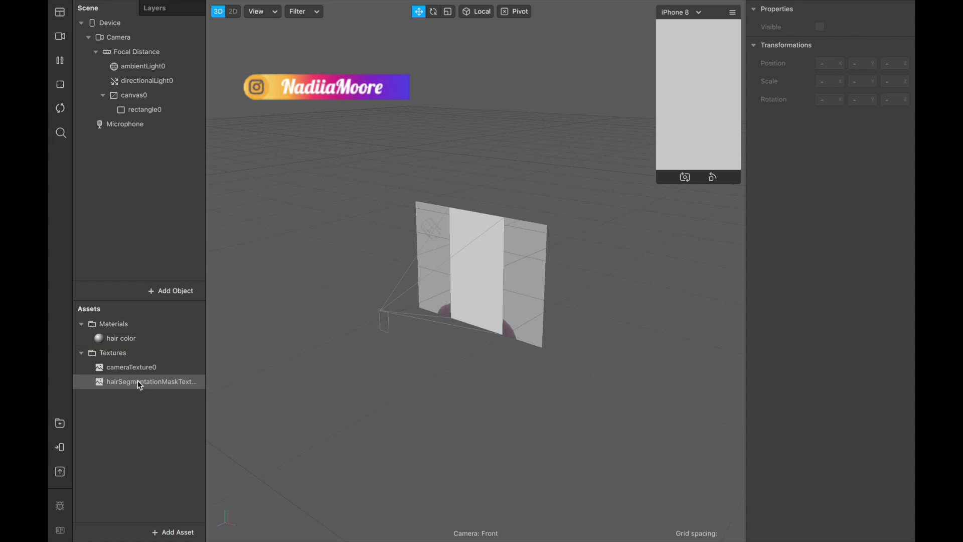
# Set the hair color material's diffuse texture to cameraTexture0
pyautogui.click(135, 342)
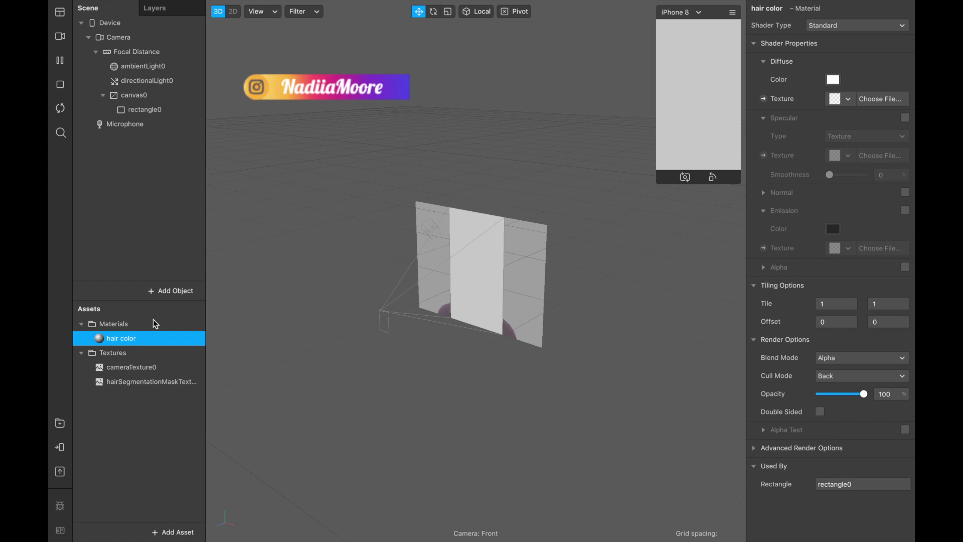
pyautogui.click(851, 97)
pyautogui.click(806, 118)
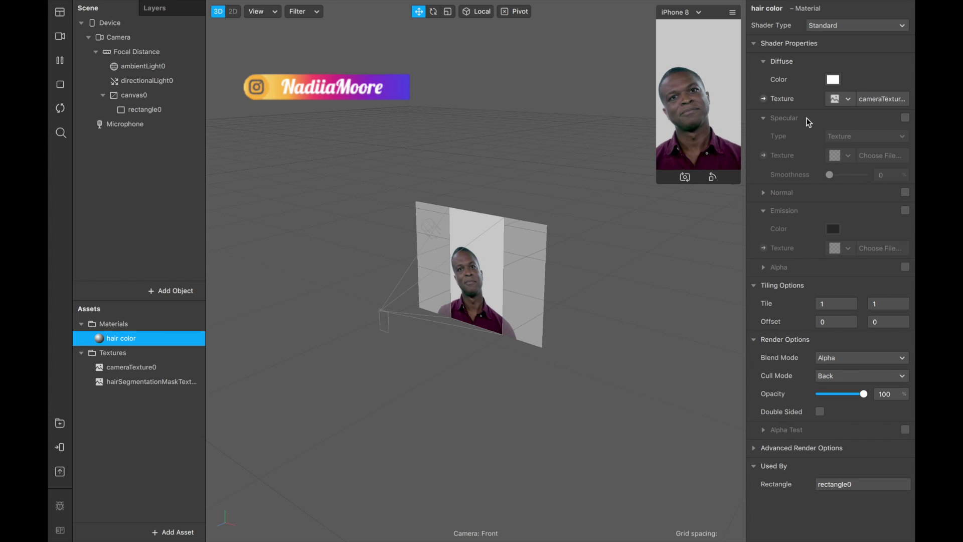
pyautogui.moveTo(487, 8)
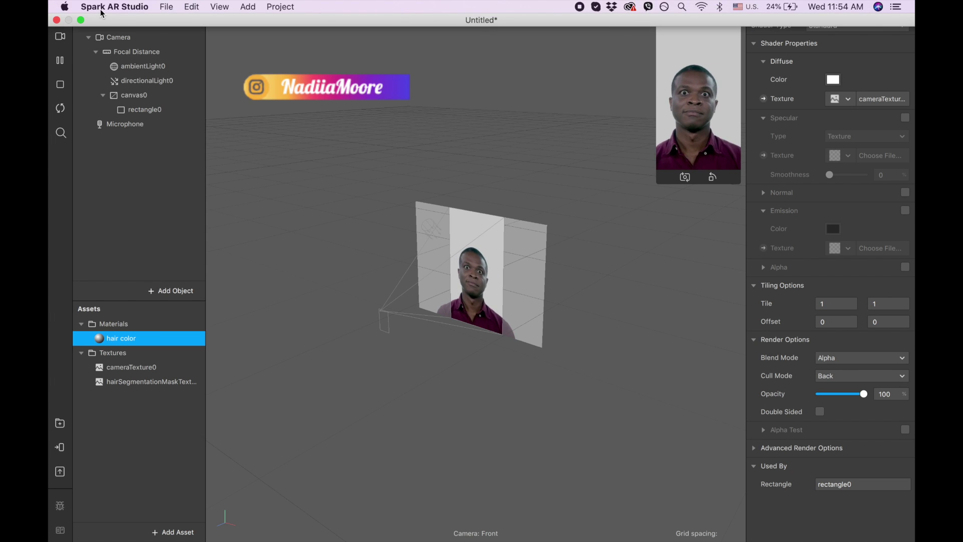
# Exit full screen and enable alpha using hairSegmentationMaskTexture0 on the hair color material
pyautogui.click(81, 21)
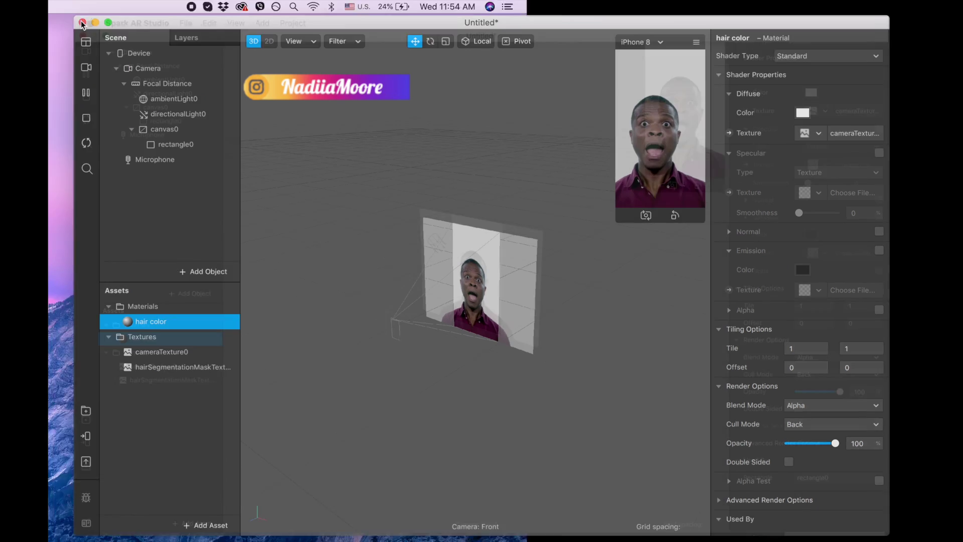
pyautogui.moveTo(574, 38); pyautogui.dragTo(539, 21)
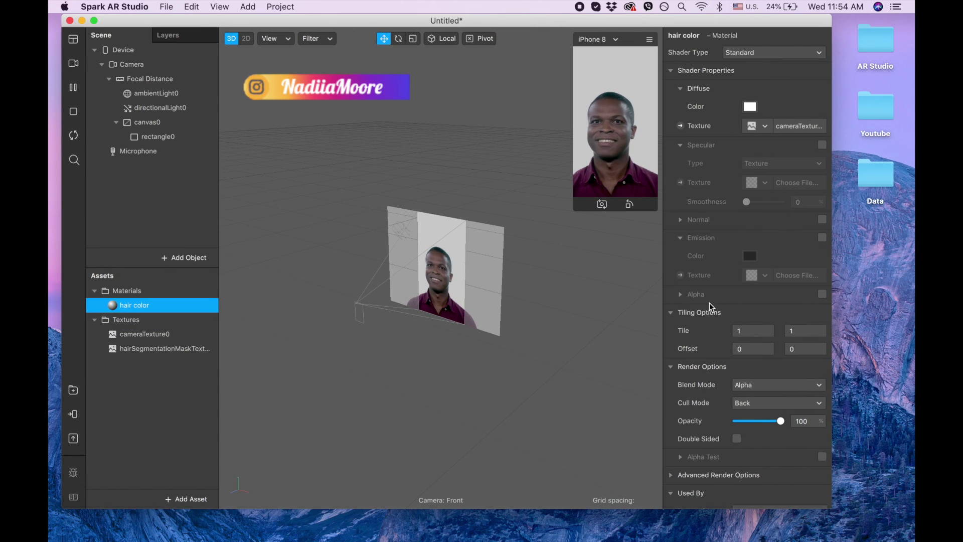
pyautogui.click(824, 296)
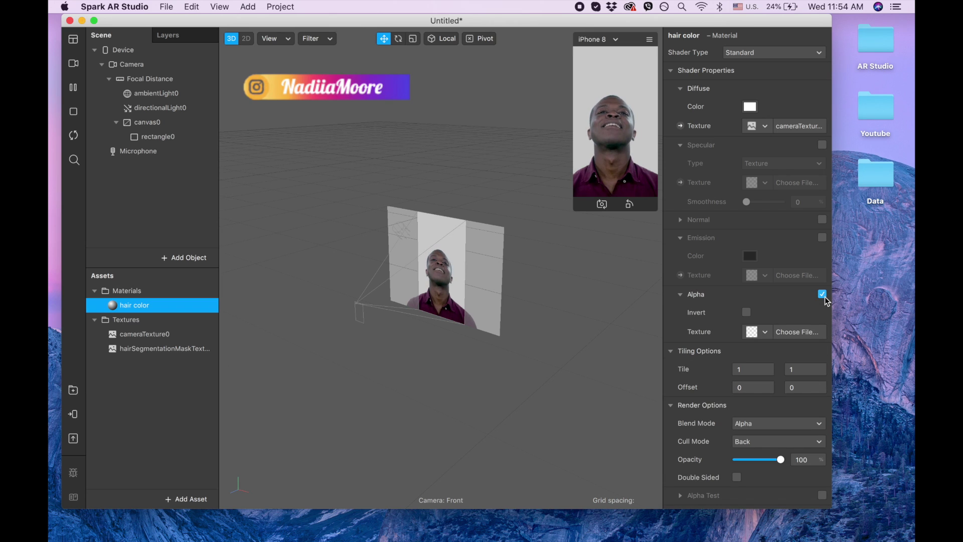
pyautogui.click(763, 332)
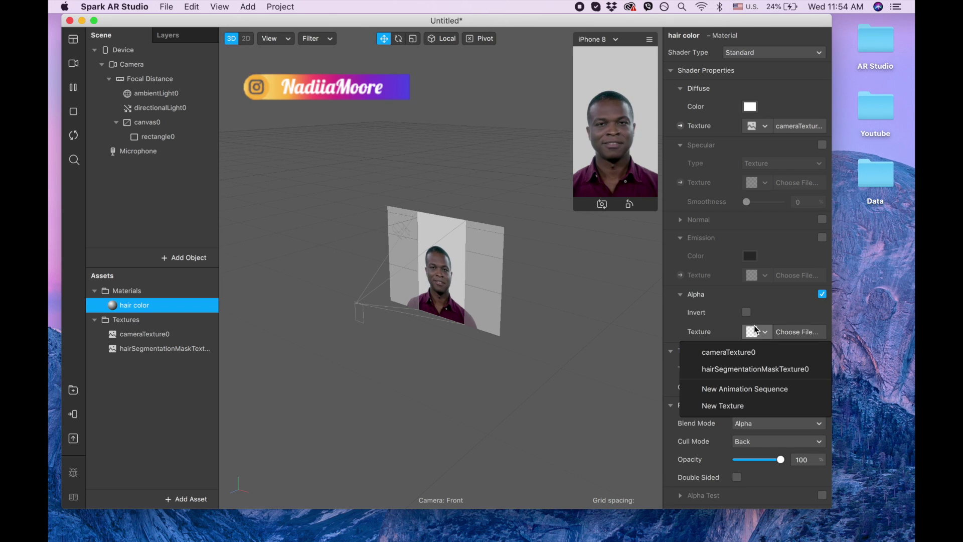
pyautogui.click(729, 369)
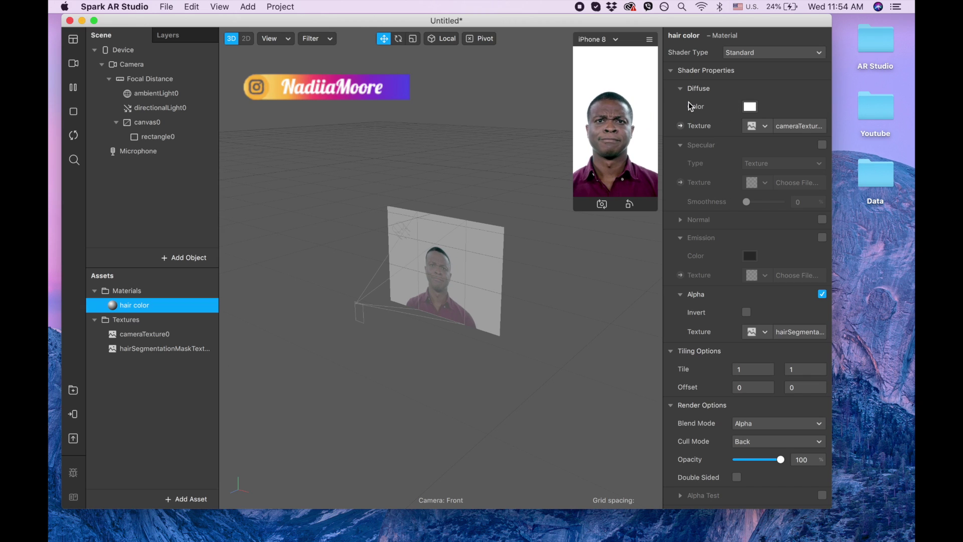
# Set the hair color material's diffuse colour to Magenta
pyautogui.click(753, 107)
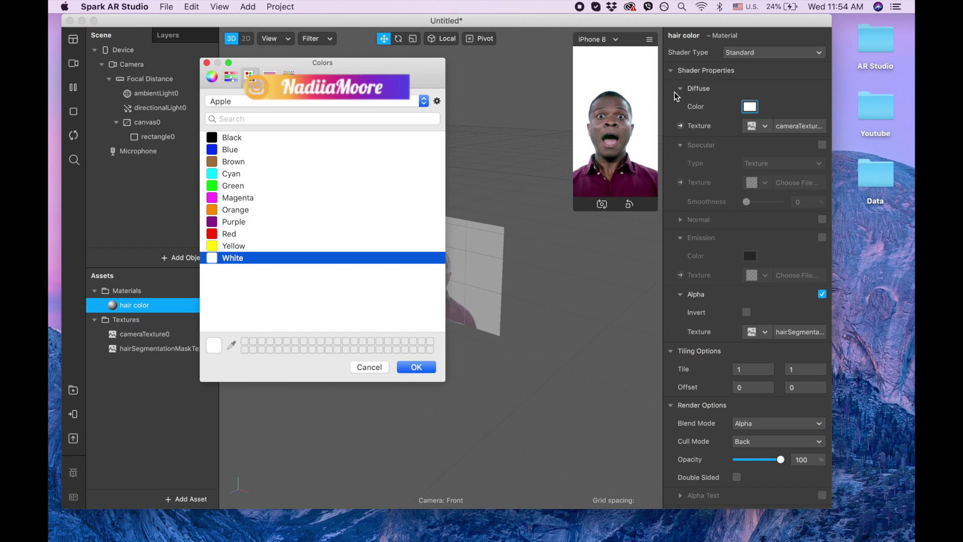
pyautogui.click(232, 198)
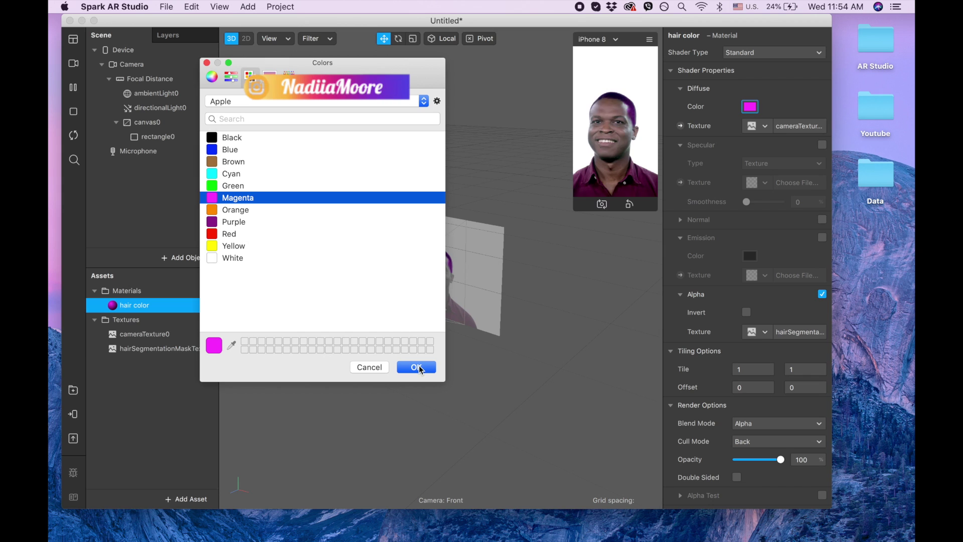
pyautogui.click(417, 367)
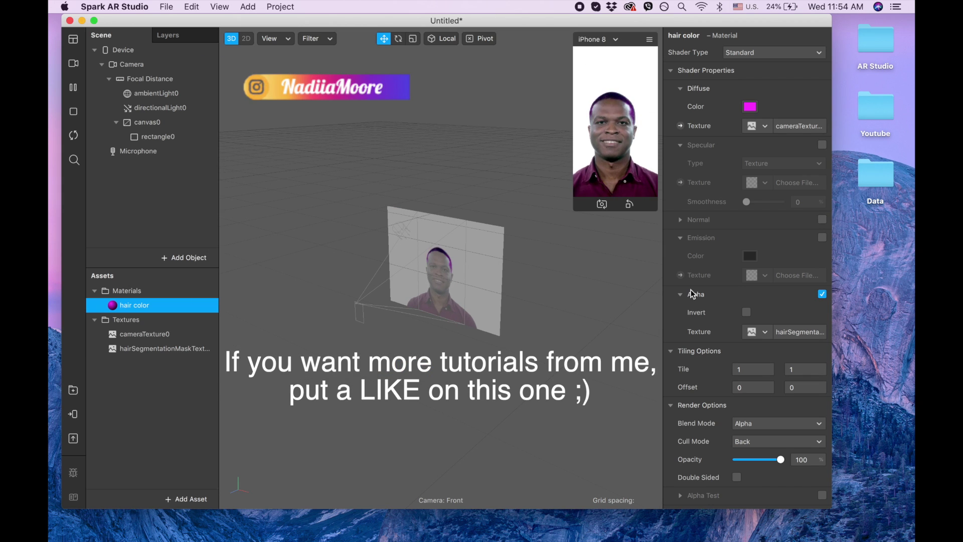
# Set the hair color material's blend mode to Add with opacity 80%
pyautogui.scroll(-2, 730, 361)
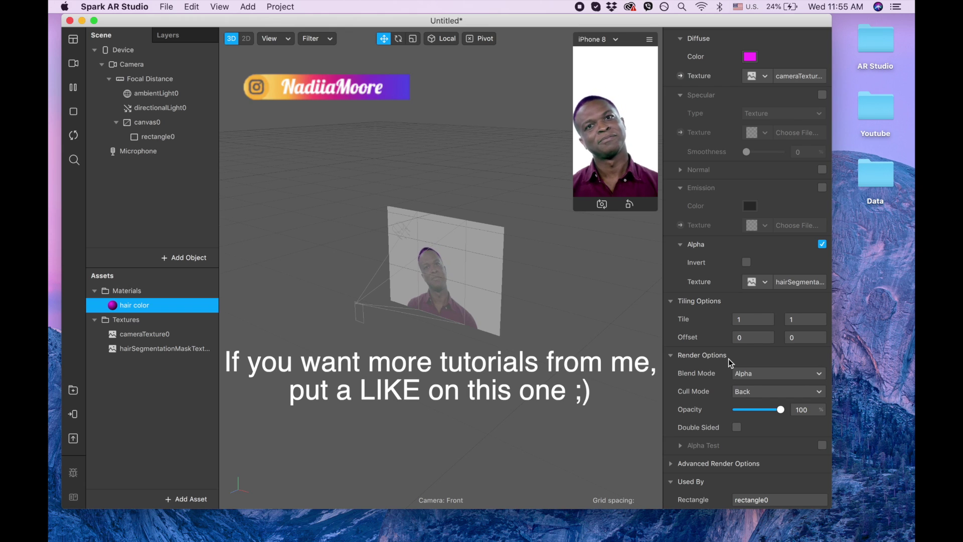
pyautogui.click(771, 372)
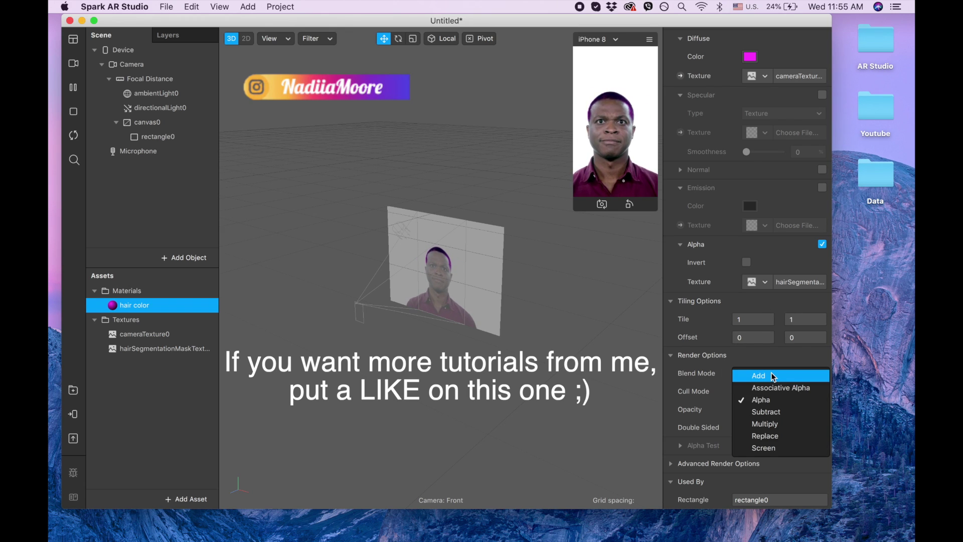
pyautogui.click(772, 372)
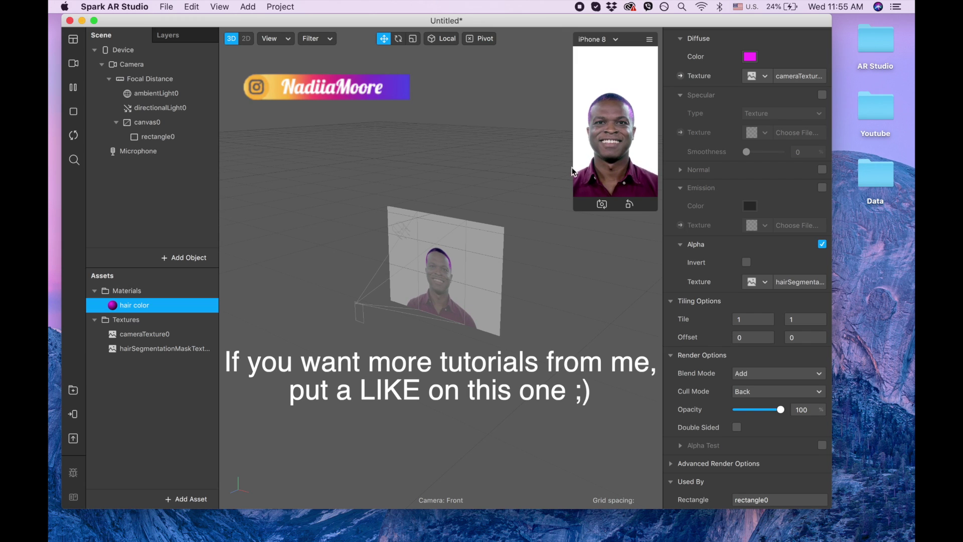
pyautogui.click(808, 408)
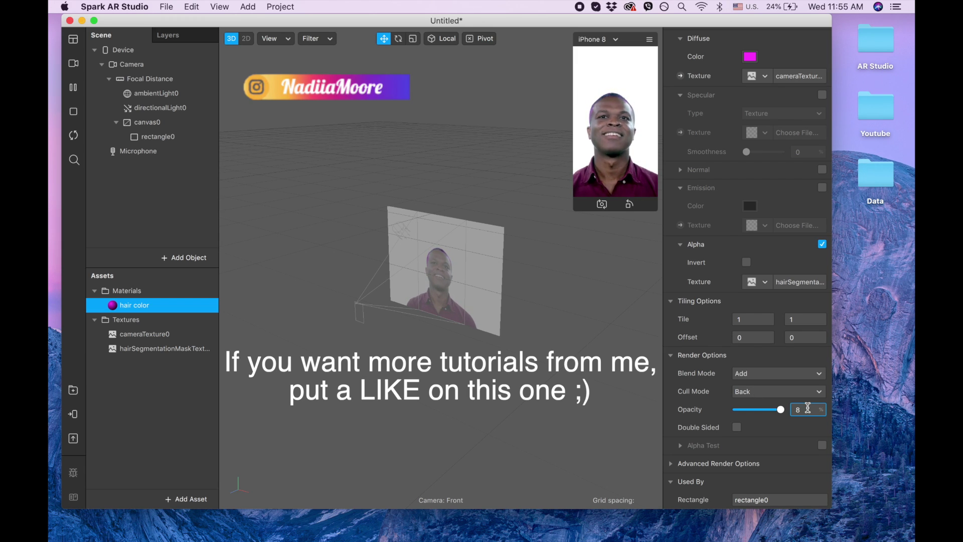
pyautogui.press('Return')
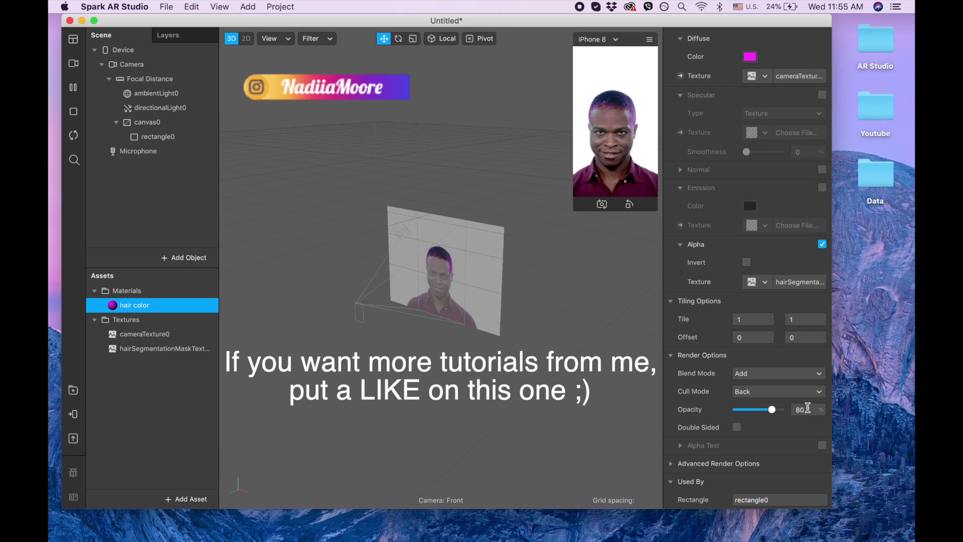
# Insert a Face Mesh via the 'mes' search and move faceTracker0 above canvas0
pyautogui.click(191, 256)
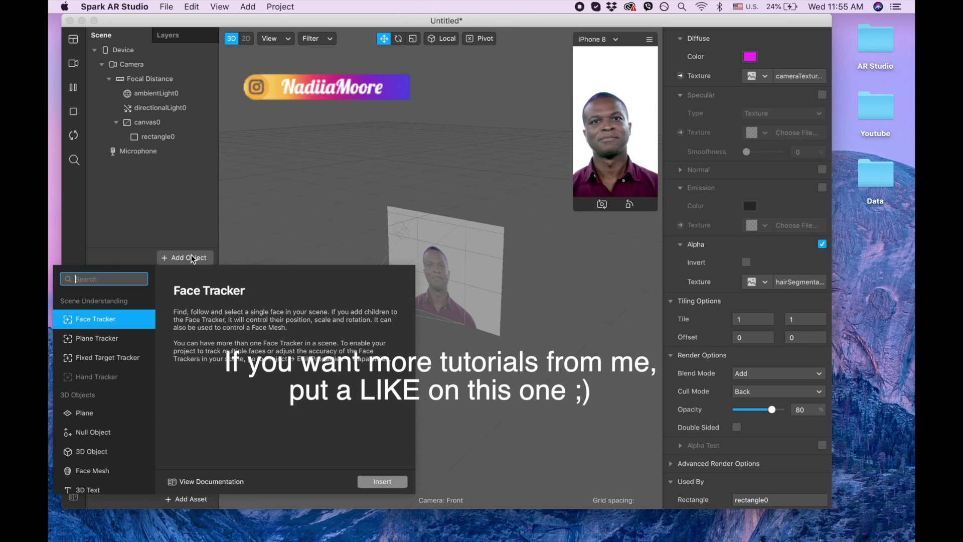
pyautogui.write('mes')
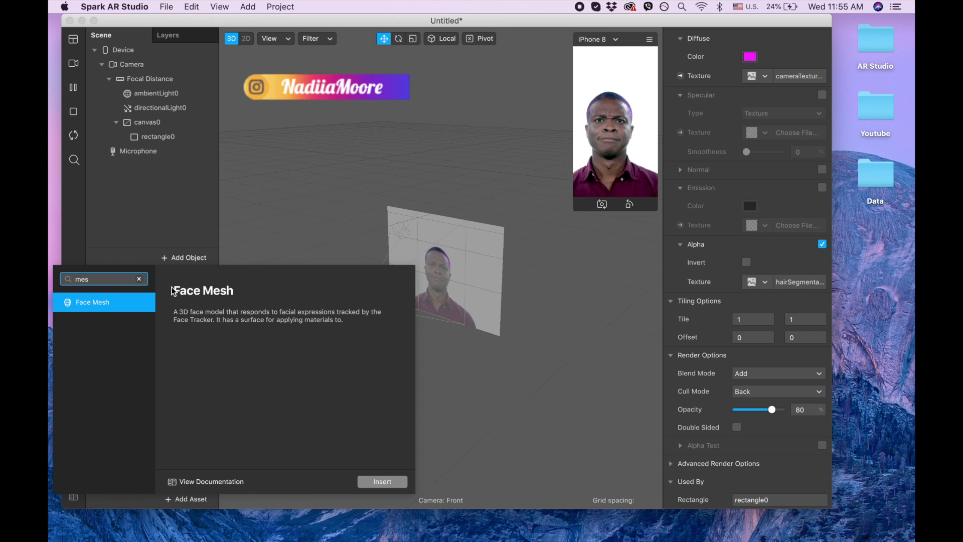
pyautogui.doubleClick(121, 303)
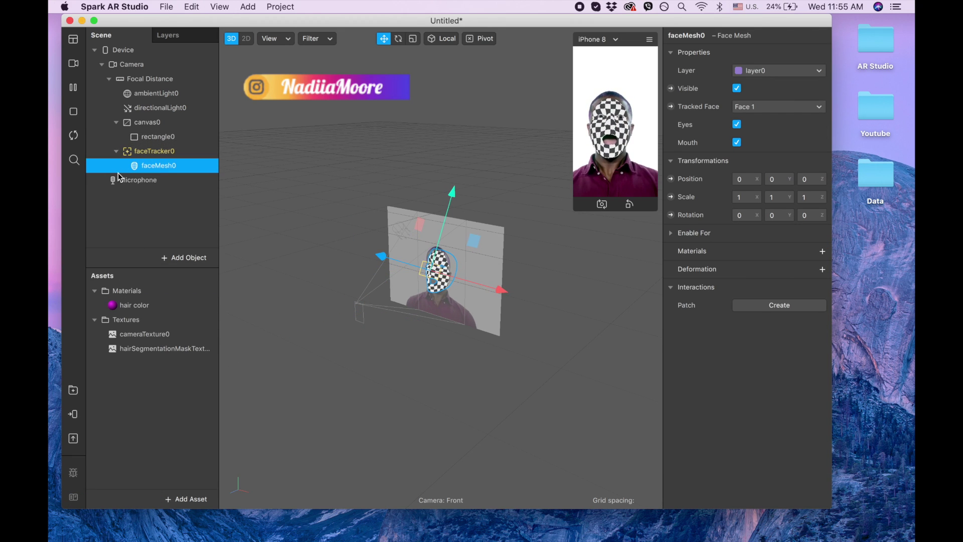
pyautogui.moveTo(129, 154); pyautogui.dragTo(143, 117)
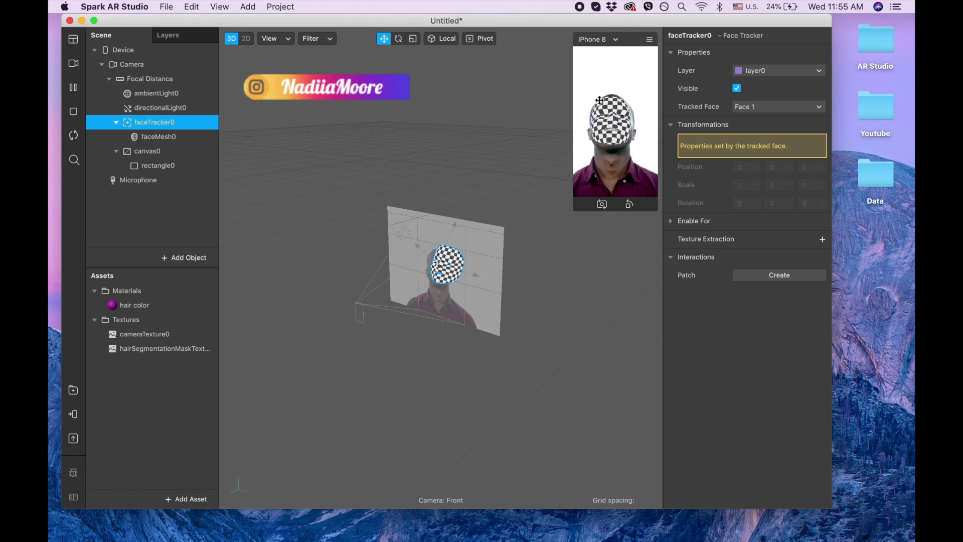
# Give faceMesh0 a new material0 and switch its shader type to Retouching
pyautogui.click(191, 137)
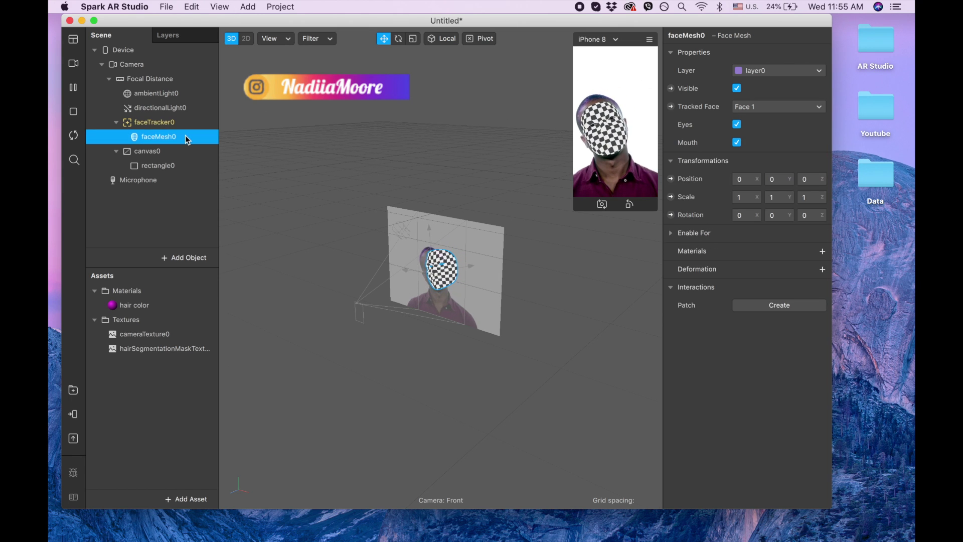
pyautogui.click(822, 252)
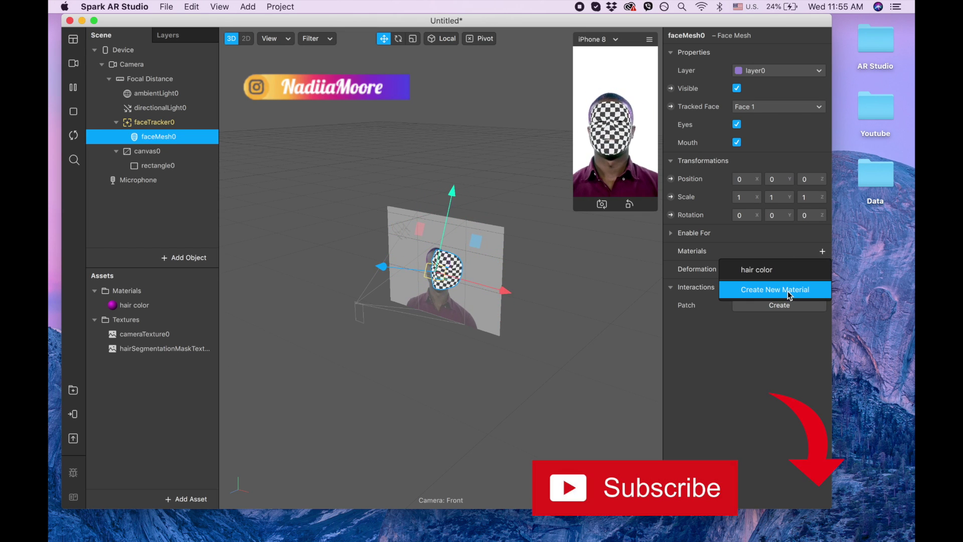
pyautogui.click(790, 290)
pyautogui.click(133, 320)
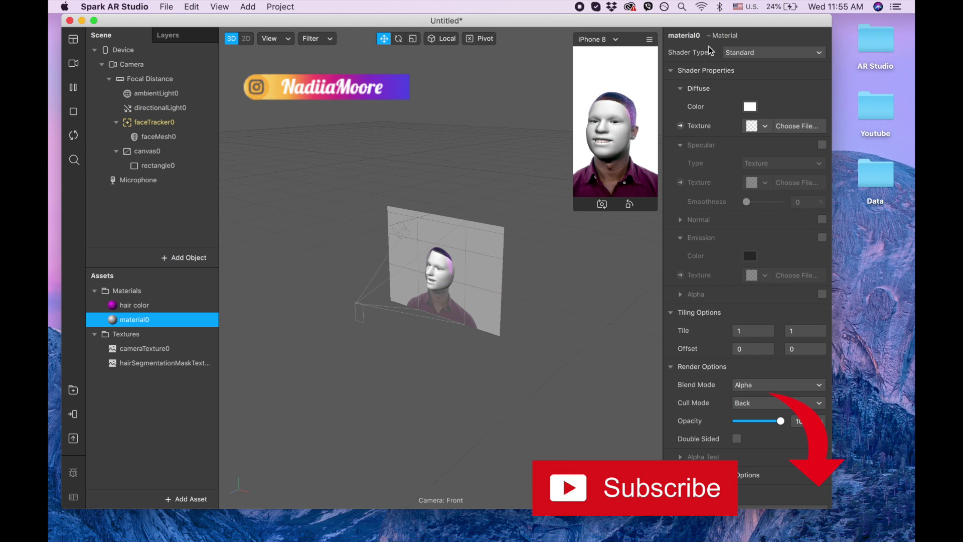
pyautogui.click(743, 56)
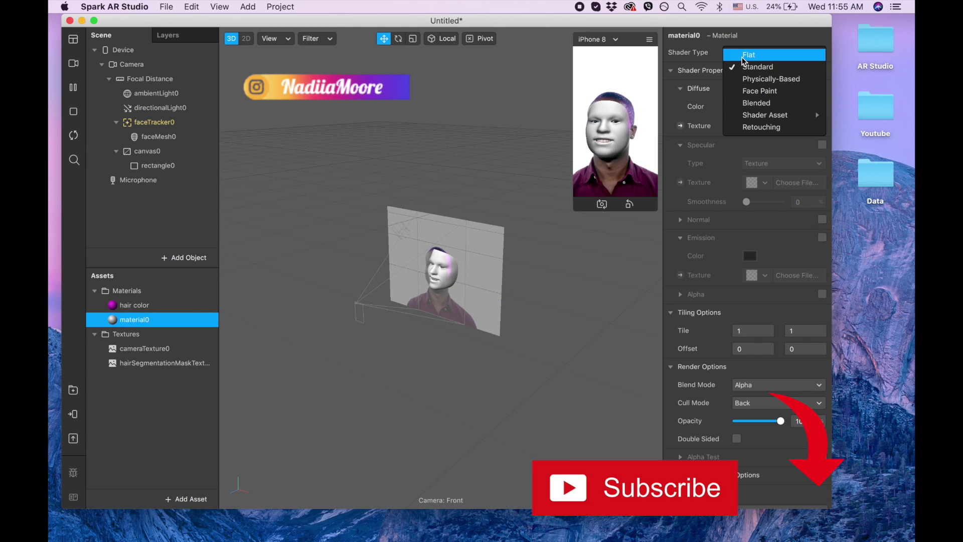
pyautogui.click(761, 128)
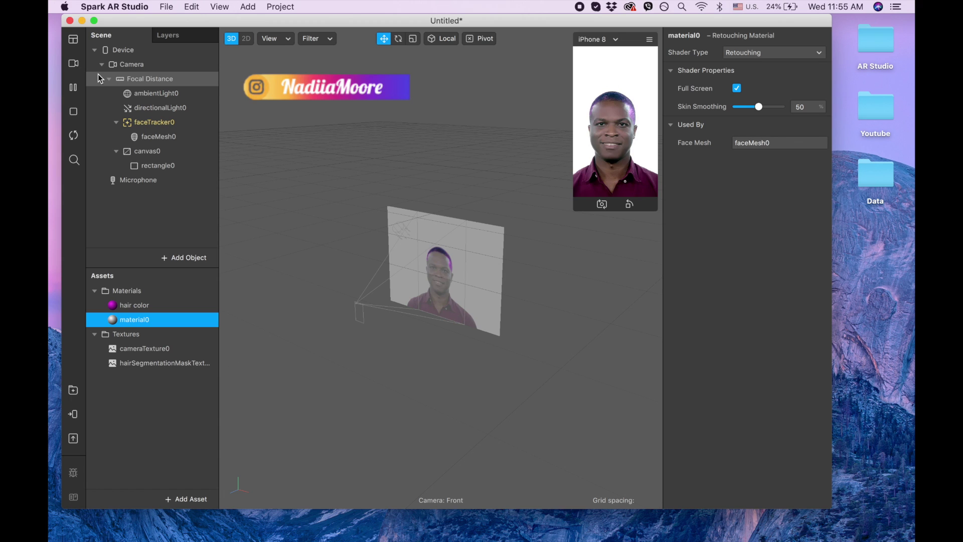
pyautogui.click(73, 65)
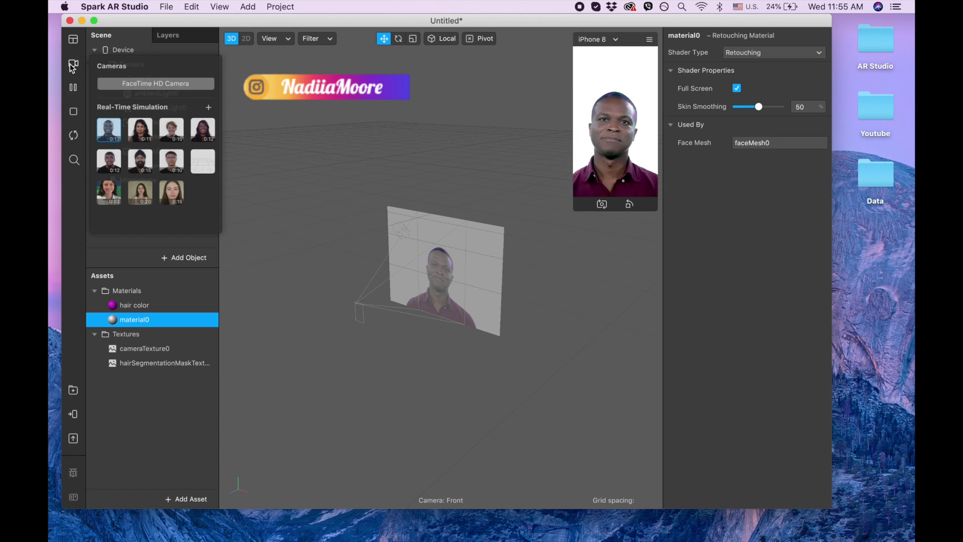
# Switch the preview simulation to the red-haired woman's video
pyautogui.click(177, 192)
pyautogui.click(293, 191)
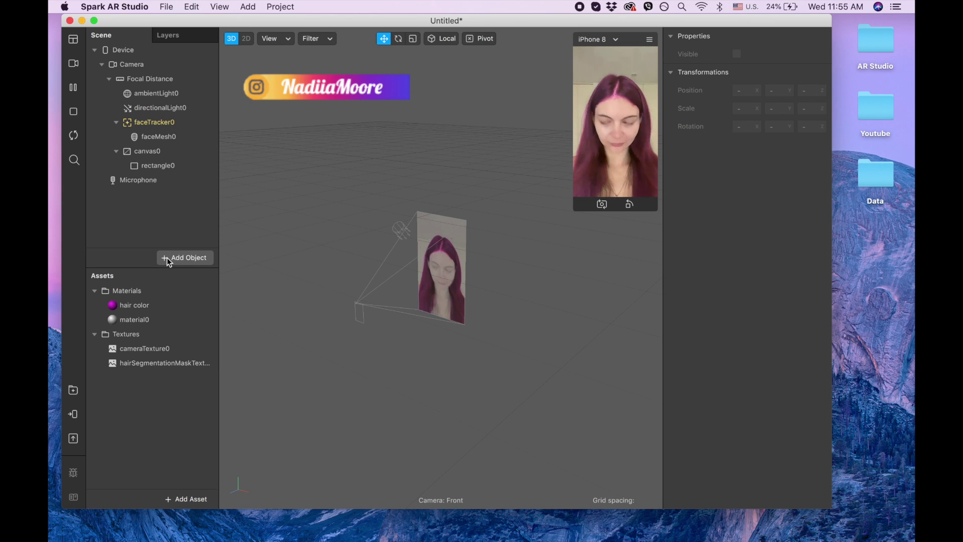
# Add a Directional Light to the scene via the 'dir' search
pyautogui.click(167, 257)
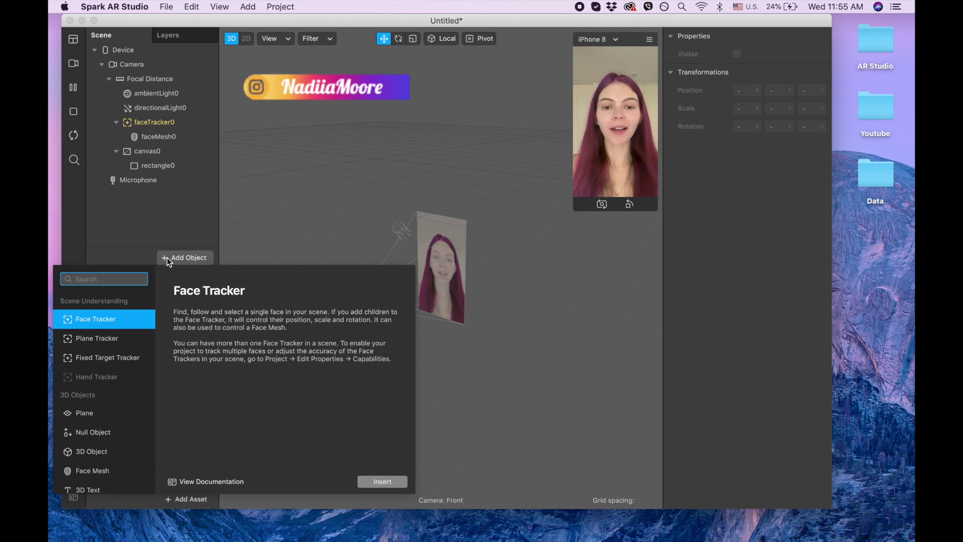
pyautogui.write('dire')
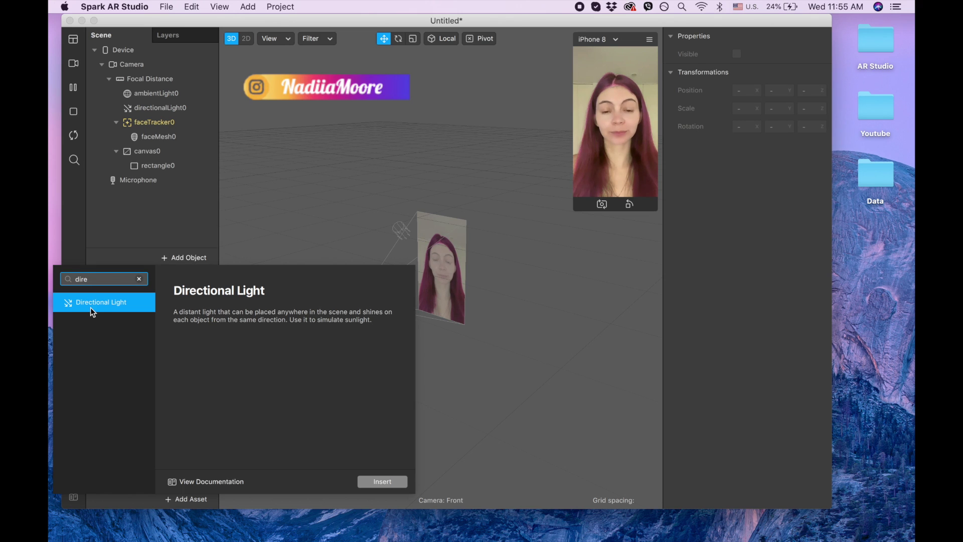
pyautogui.doubleClick(90, 305)
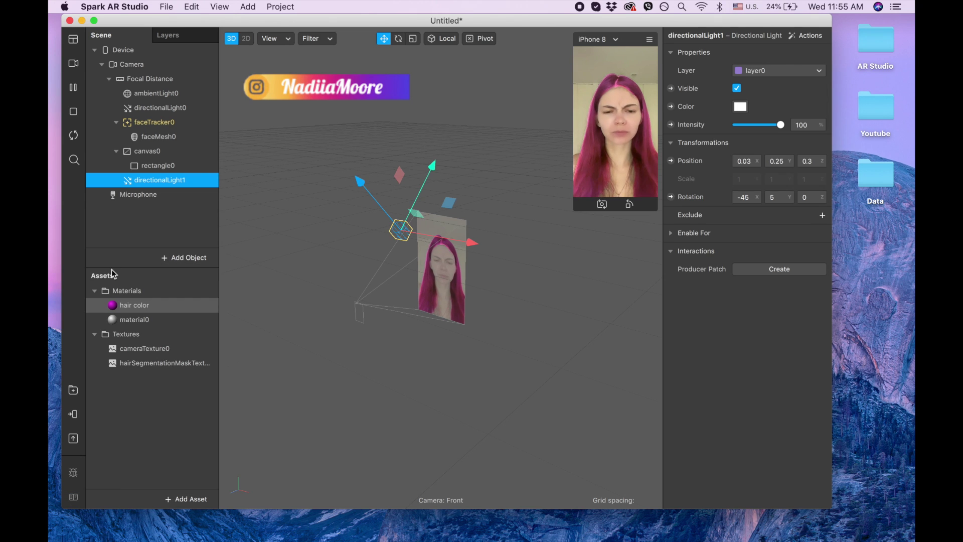
# Toggle directionalLight1's visibility off and back on, then set its intensity to 80
pyautogui.click(736, 89)
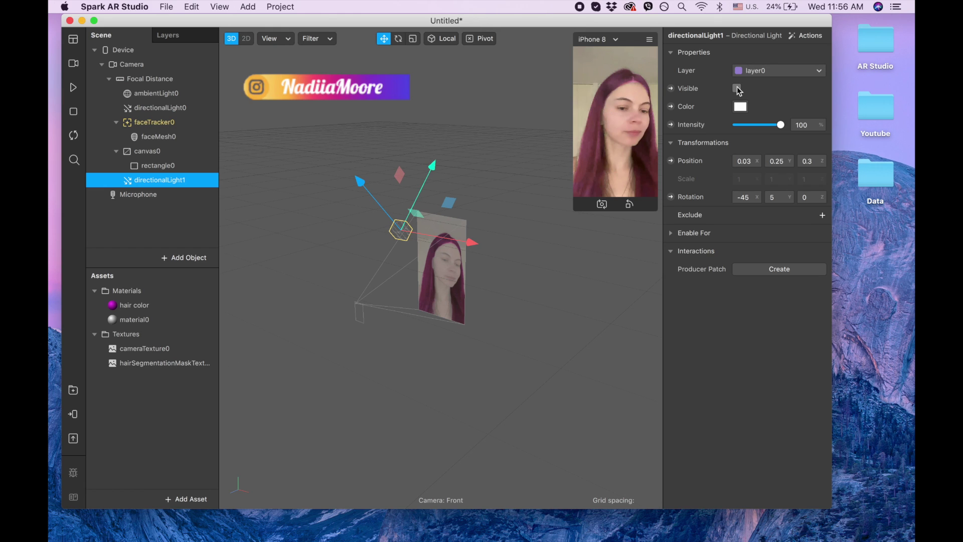
pyautogui.click(737, 89)
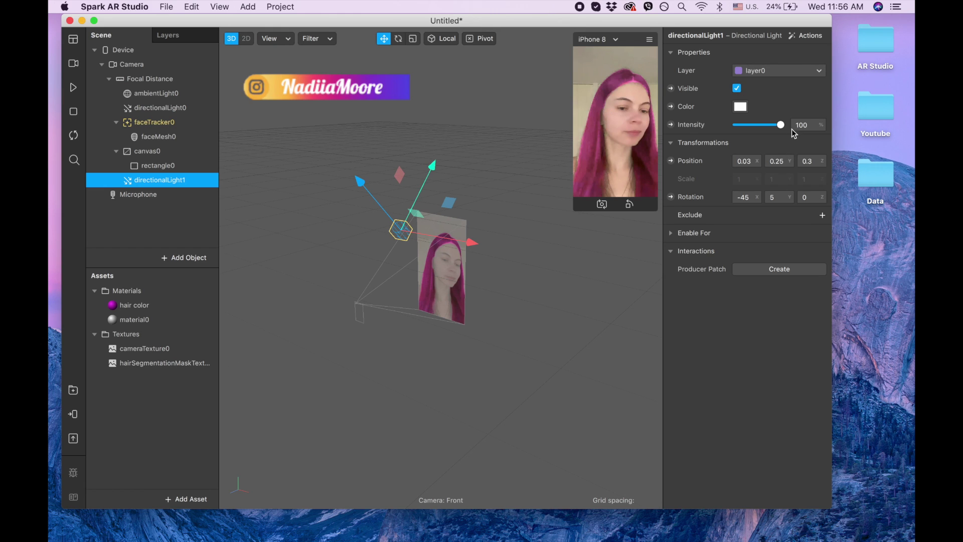
pyautogui.click(808, 124)
pyautogui.press('Return')
# Apply the Animate > Spin action to directionalLight1, creating looping 0–359° Y-rotation patches
pyautogui.click(796, 40)
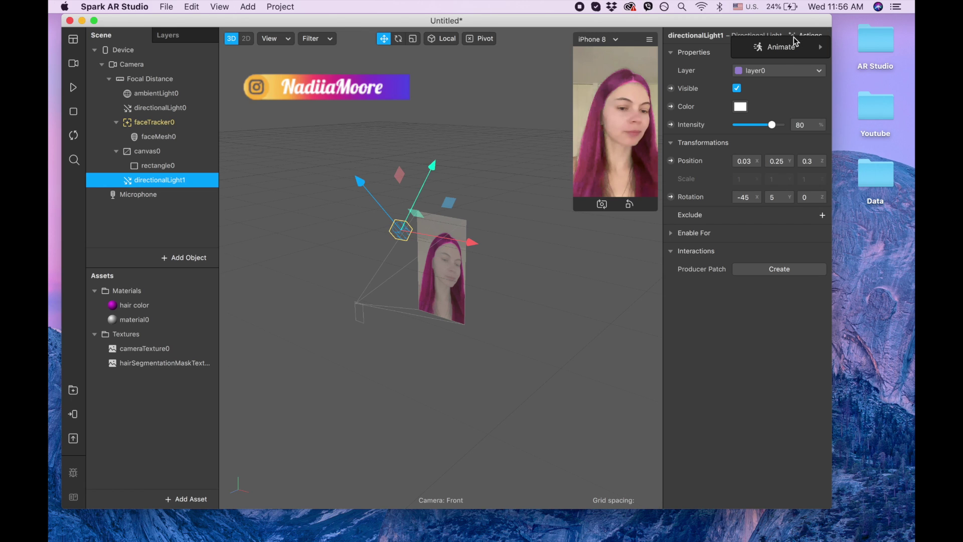
pyautogui.moveTo(792, 54)
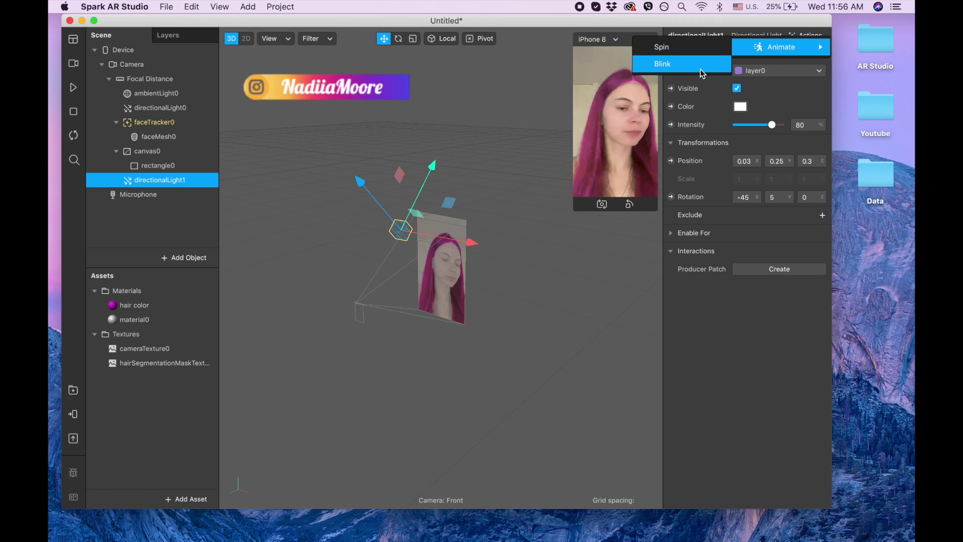
pyautogui.click(685, 51)
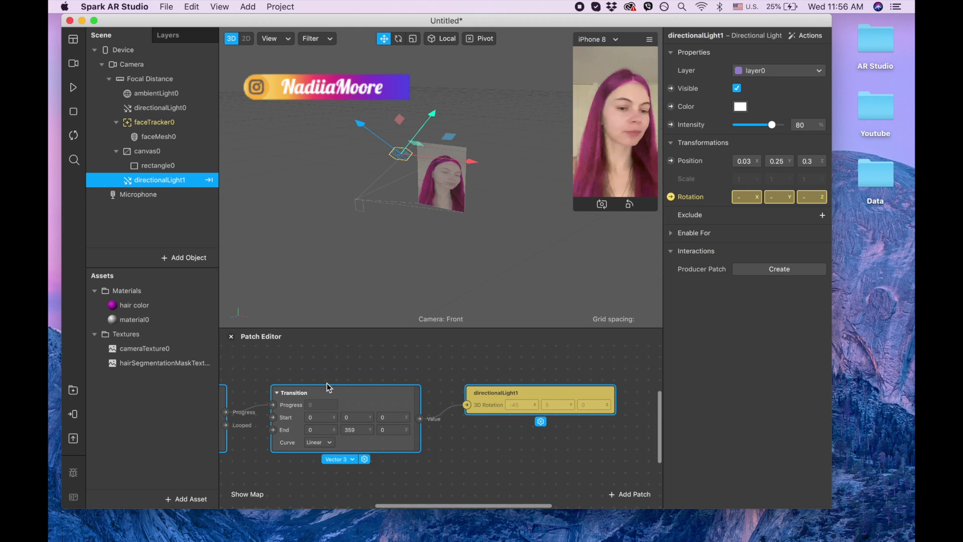
pyautogui.hscroll(-5, 388, 394)
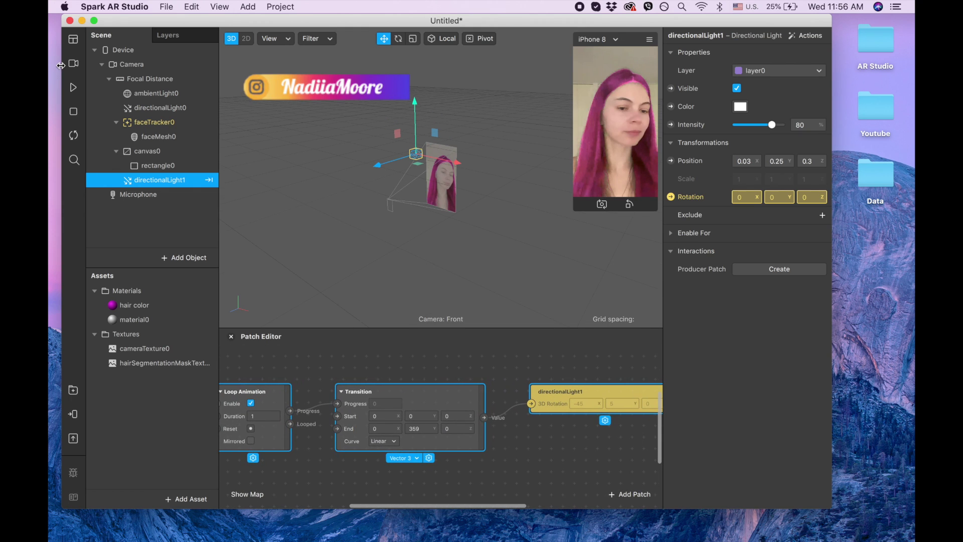
# Play the effect to watch the light spin, then pause it around Y rotation 168
pyautogui.click(74, 89)
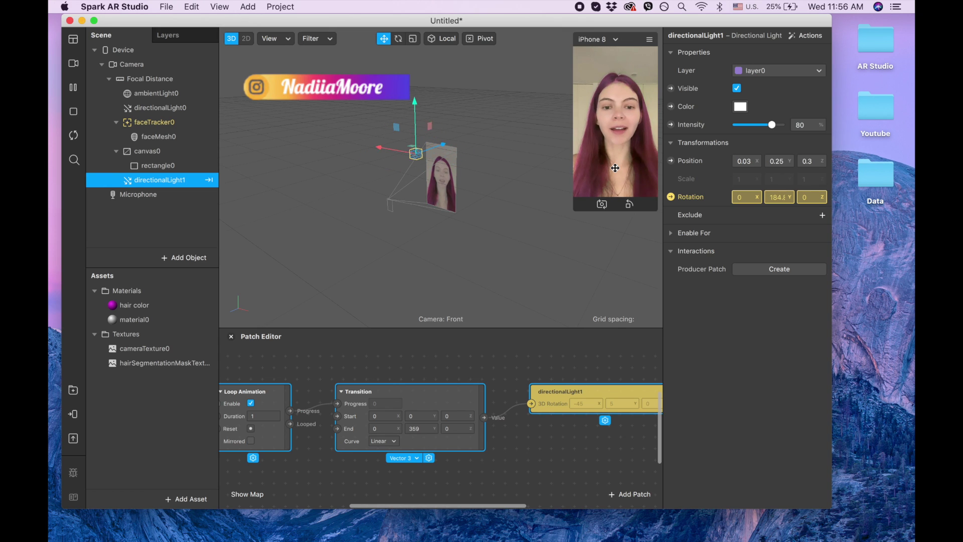
pyautogui.click(72, 91)
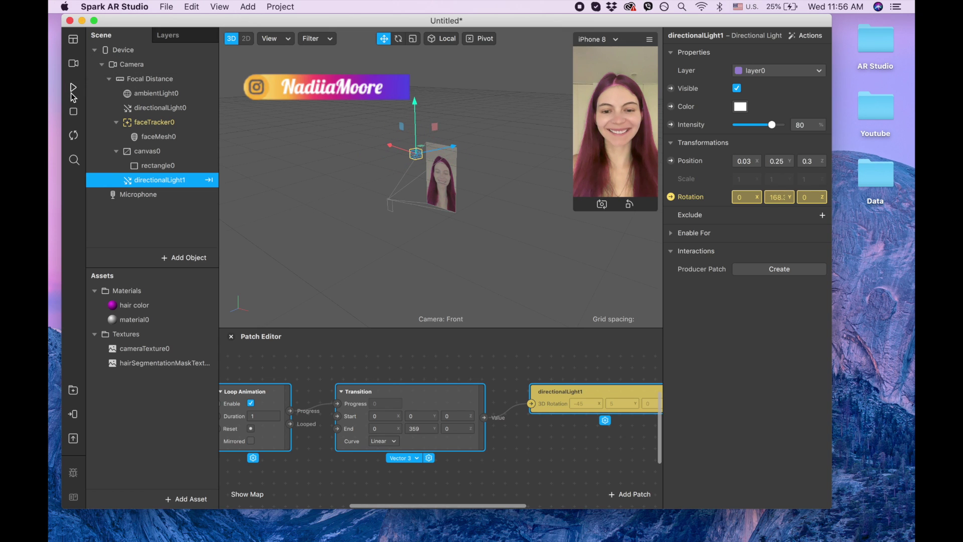